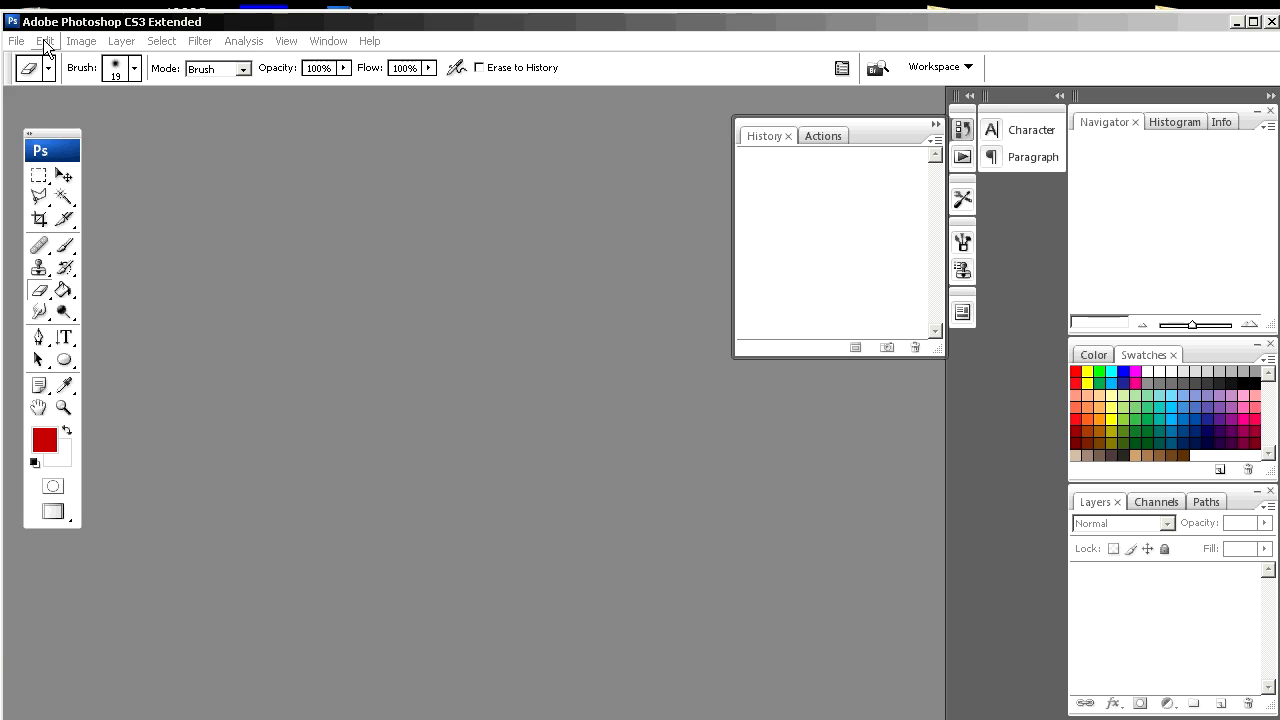
Open the Edit menu with no document open
{"action": "left_click", "coordinate": [45, 42]}
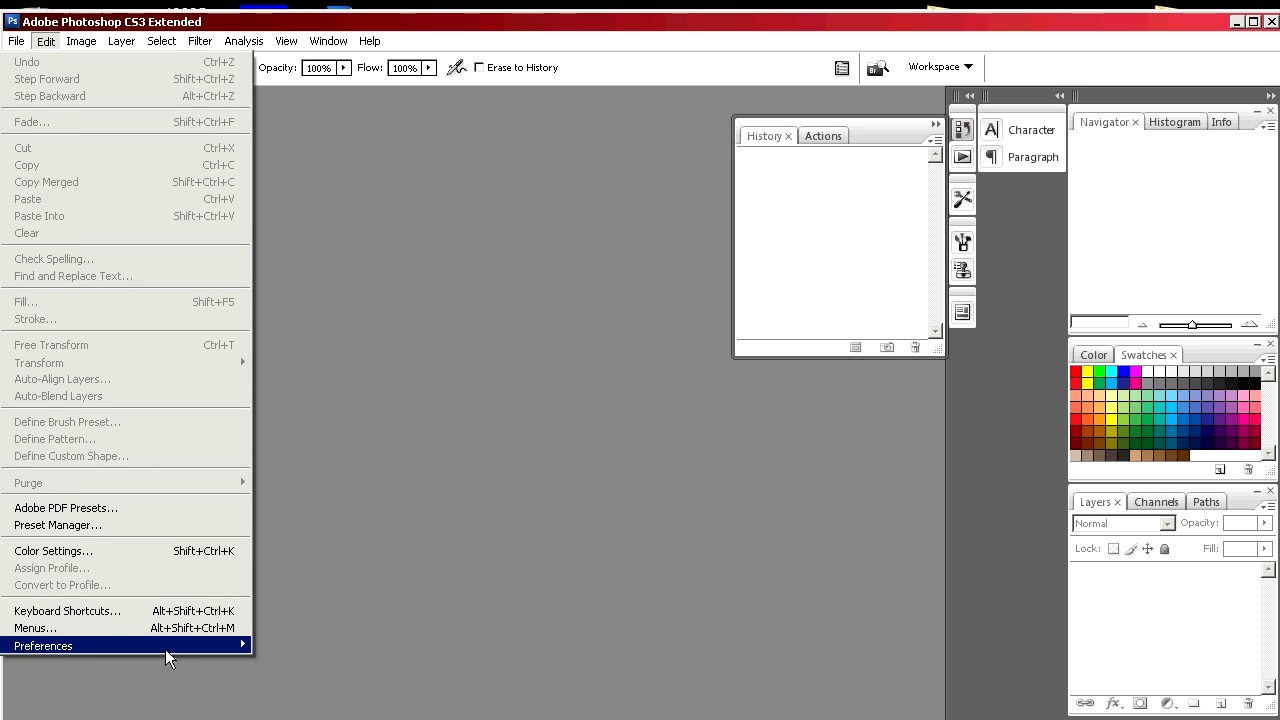
In Units & Rulers preferences, set column width and gutter to inches
{"action": "mouse_move", "coordinate": [165, 647]}
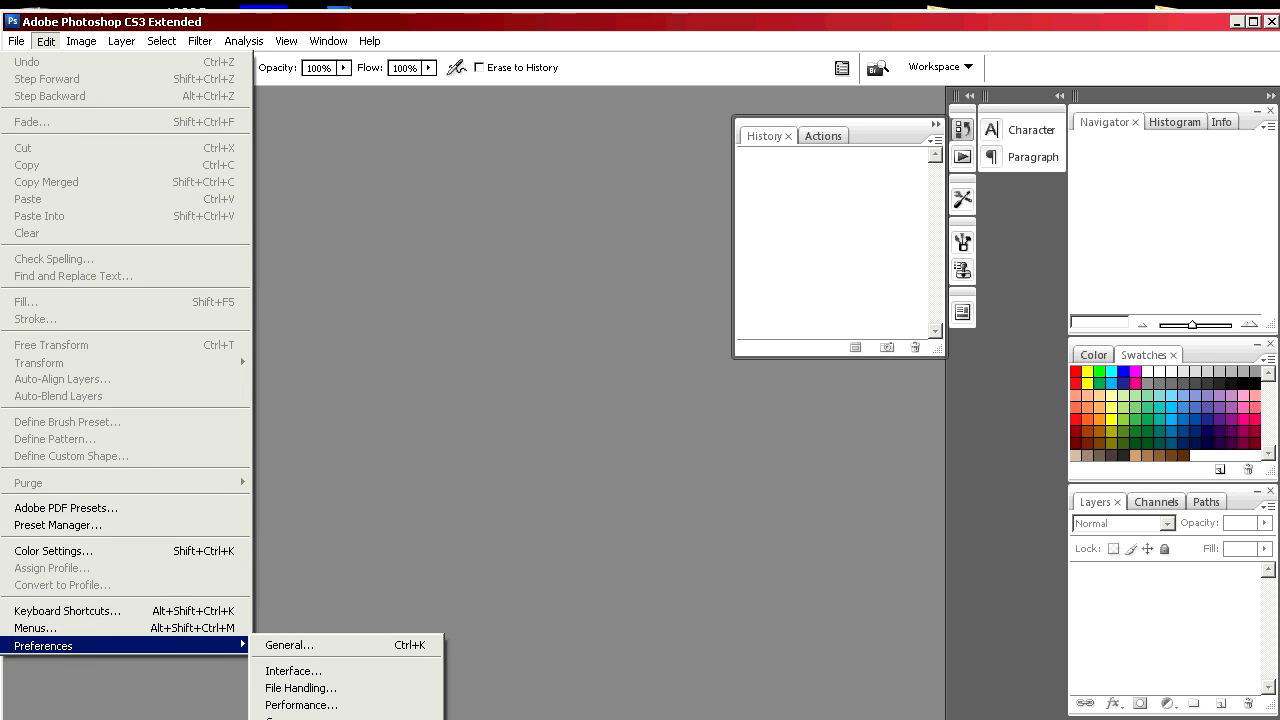
{"action": "left_click", "coordinate": [300, 719]}
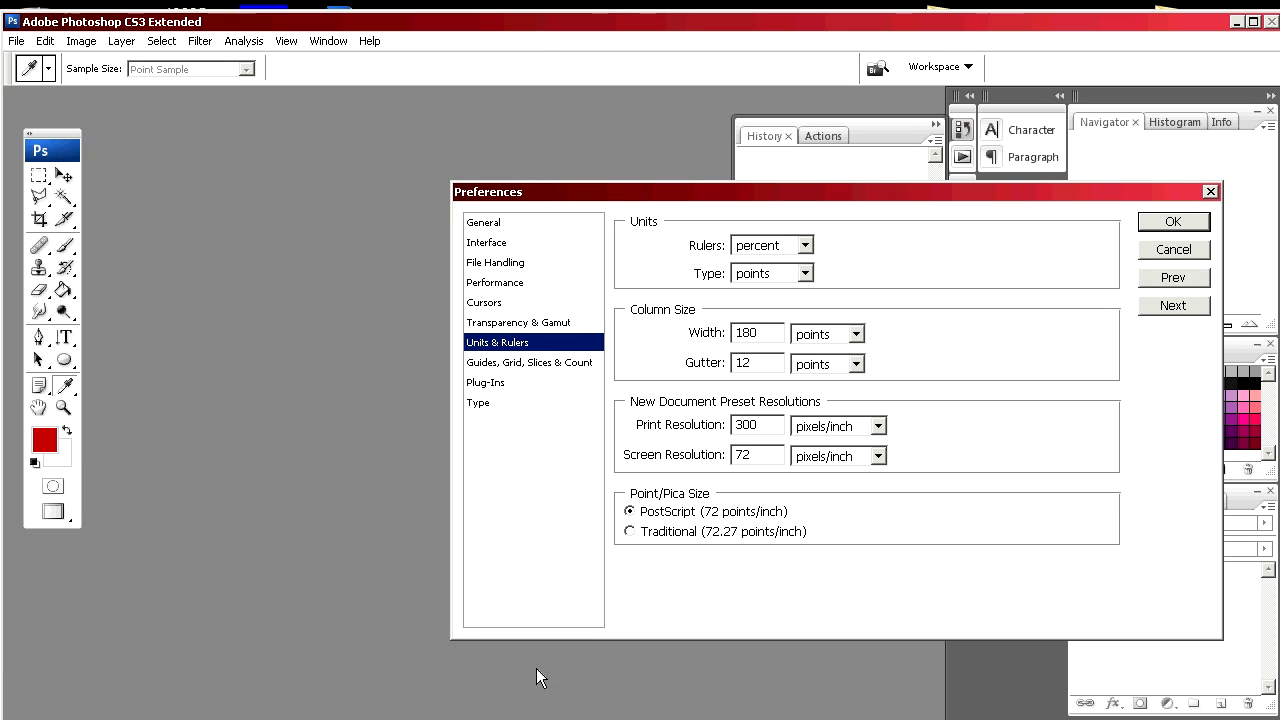
{"action": "left_click_drag", "start_coordinate": [617, 188], "coordinate": [358, 130]}
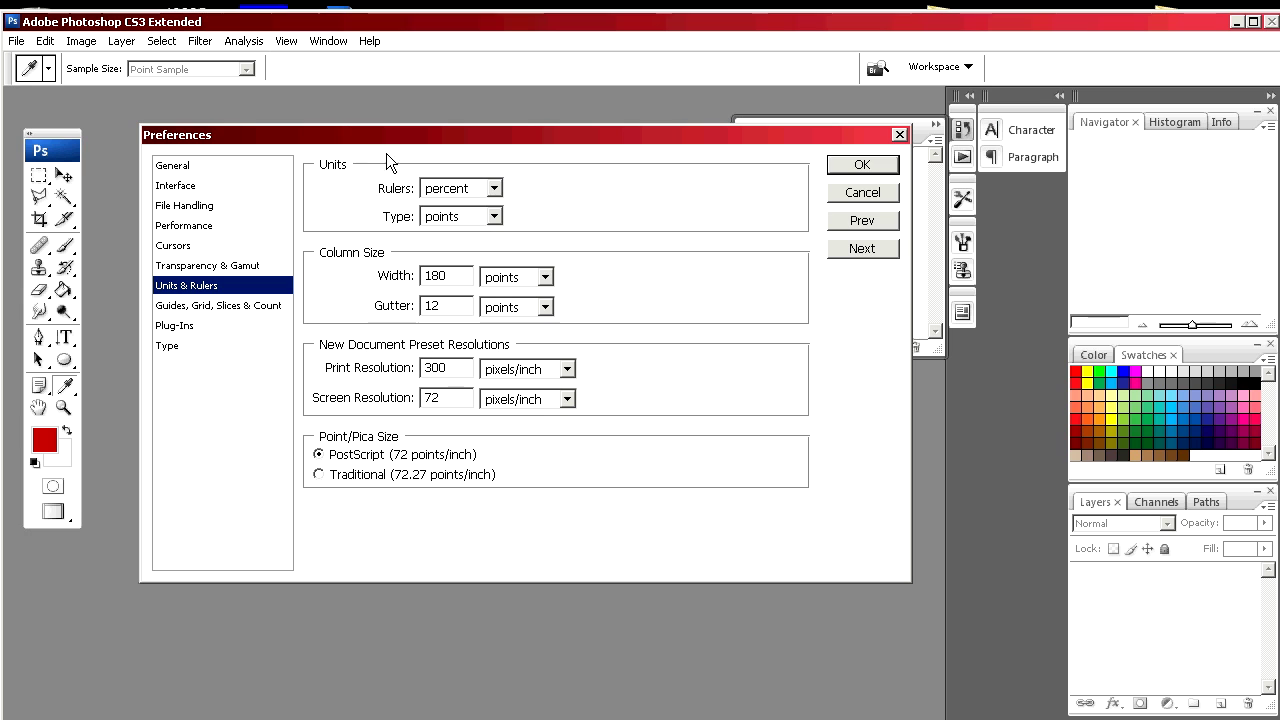
{"action": "left_click", "coordinate": [545, 278]}
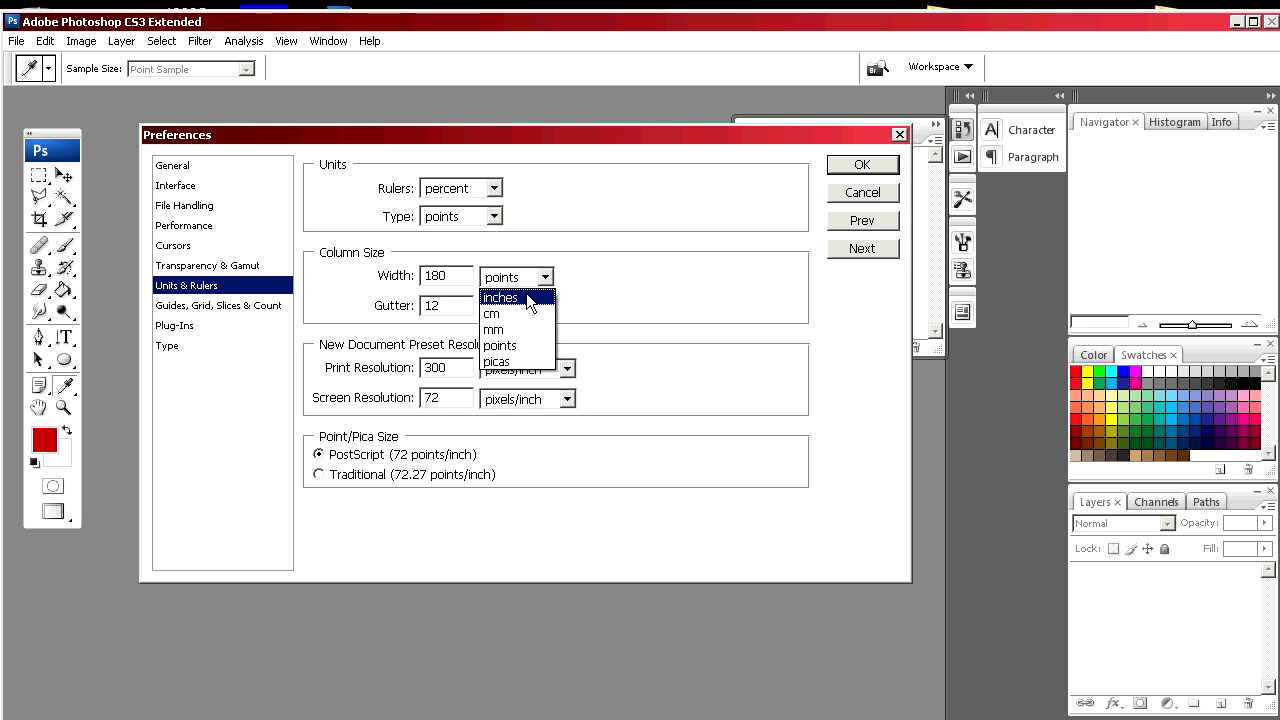
{"action": "left_click", "coordinate": [529, 299]}
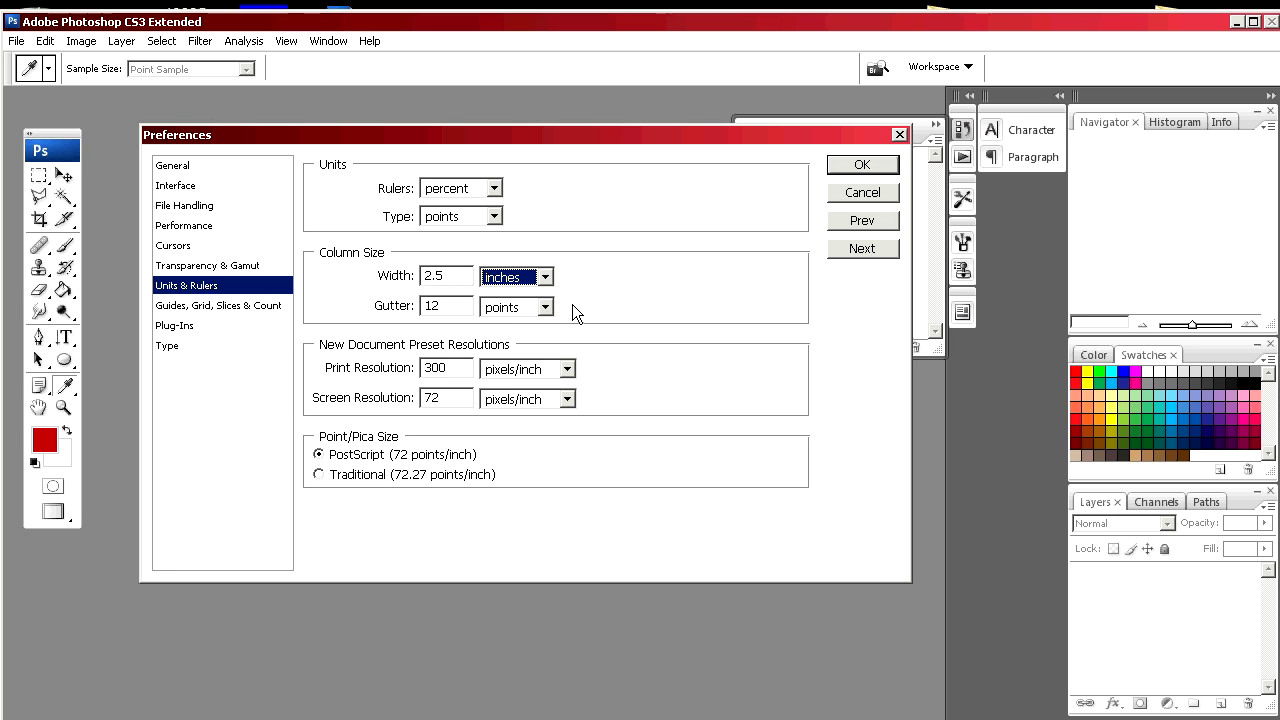
{"action": "left_click", "coordinate": [545, 307]}
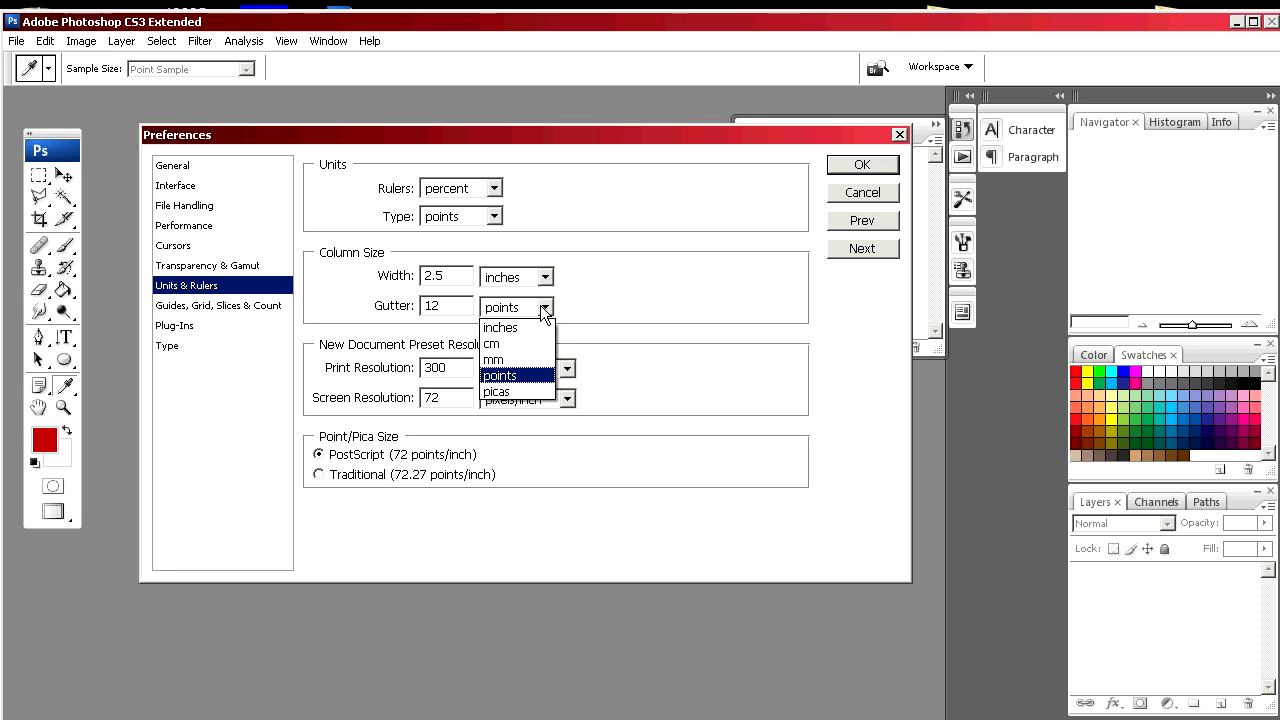
{"action": "left_click", "coordinate": [530, 328]}
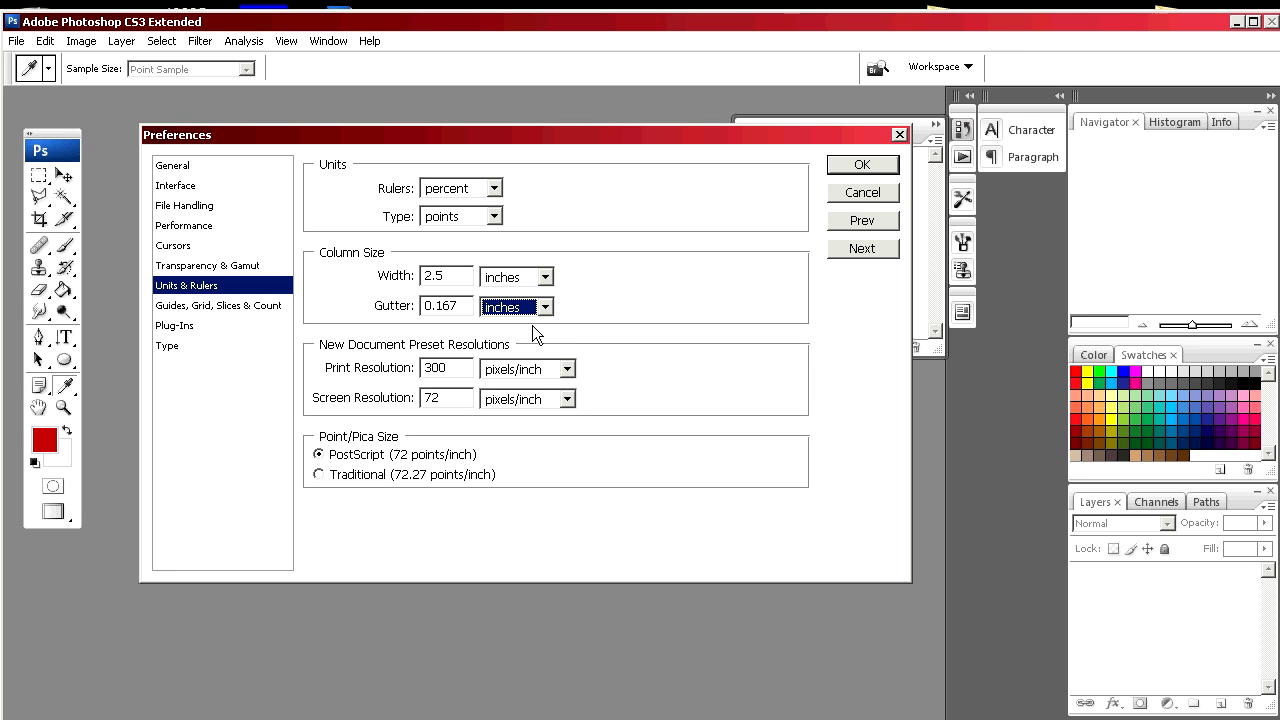
Set rulers to inches, keep type in points, and apply the preferences
{"action": "left_click", "coordinate": [493, 189]}
{"action": "left_click", "coordinate": [499, 192]}
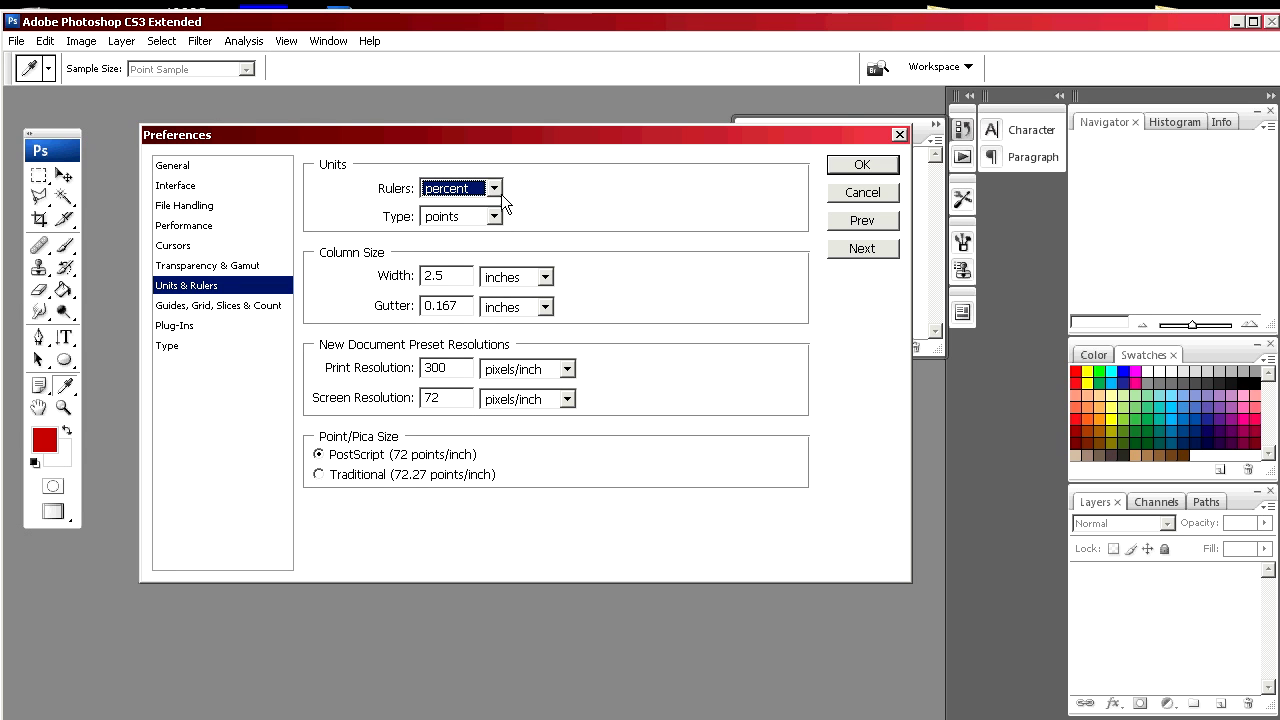
{"action": "left_click", "coordinate": [494, 189]}
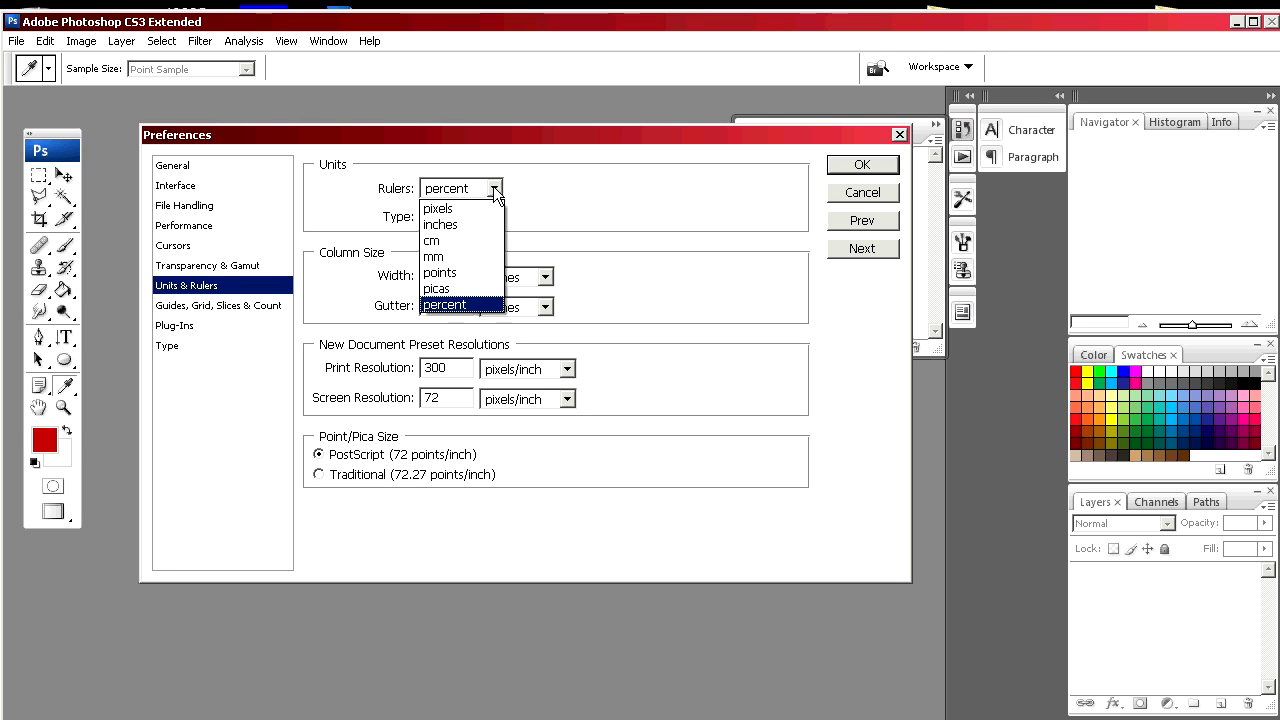
{"action": "left_click", "coordinate": [458, 219]}
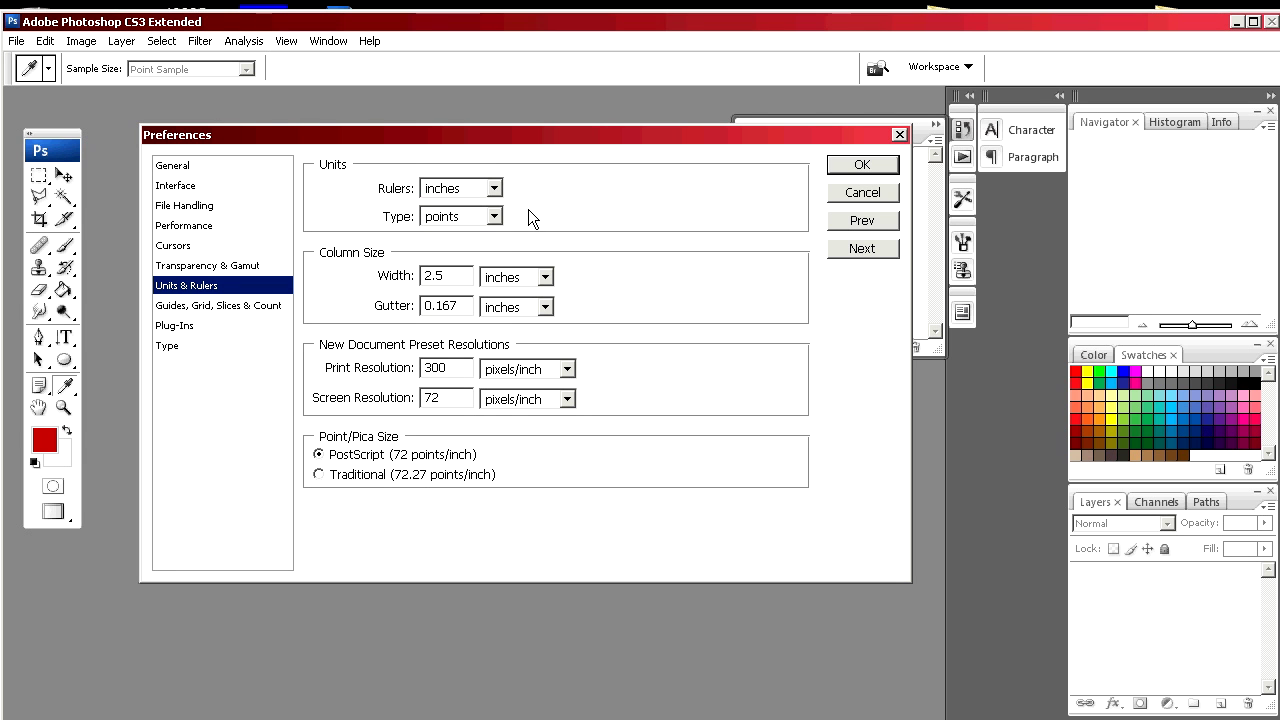
{"action": "left_click", "coordinate": [494, 216]}
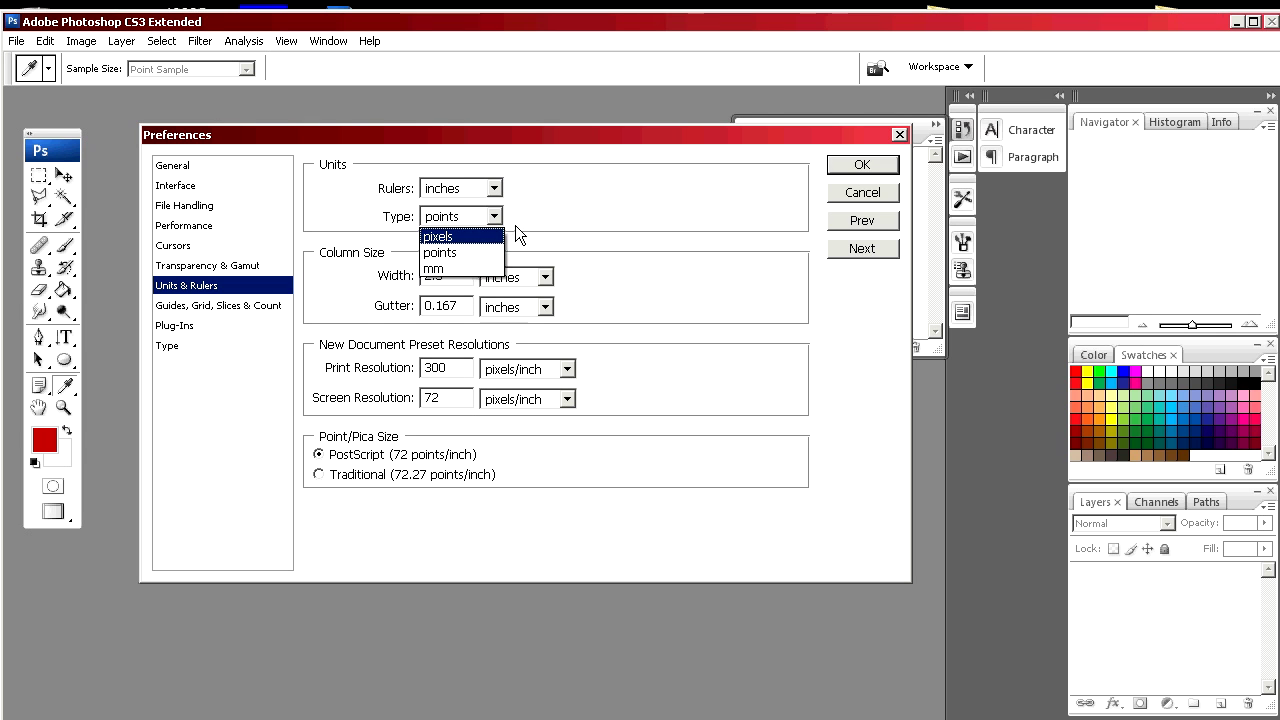
{"action": "left_click", "coordinate": [530, 216]}
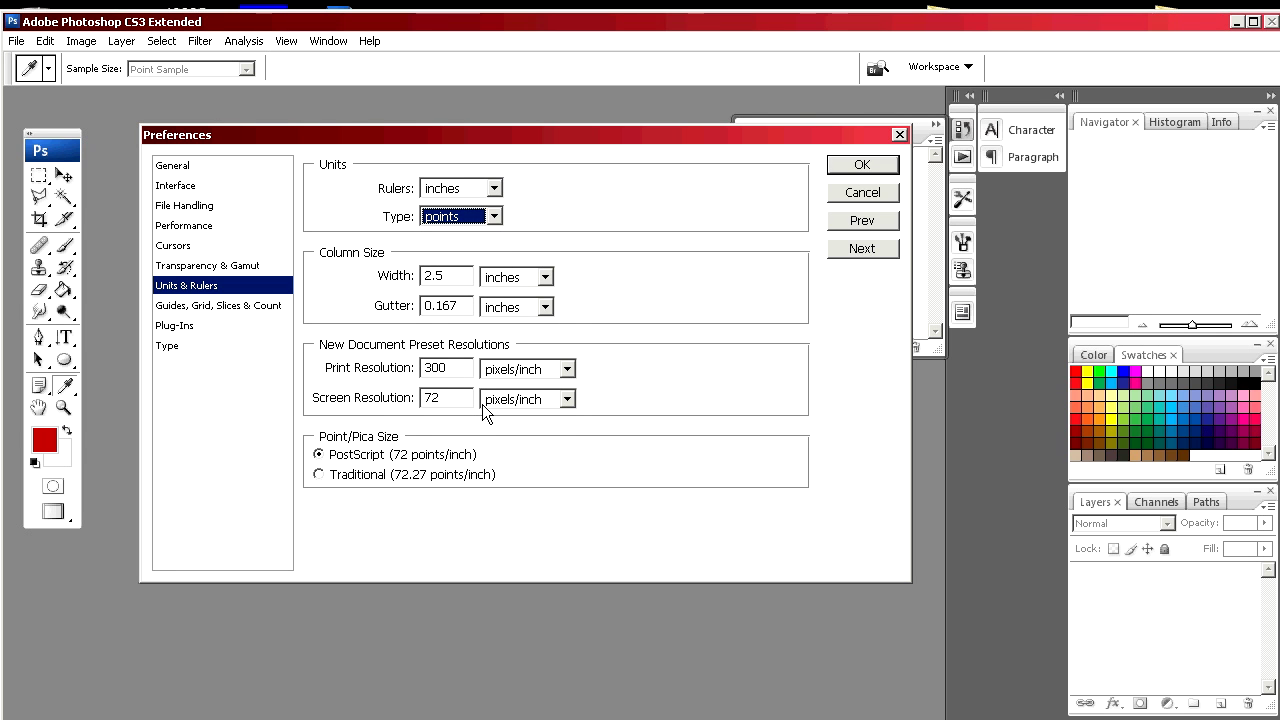
{"action": "left_click", "coordinate": [860, 165]}
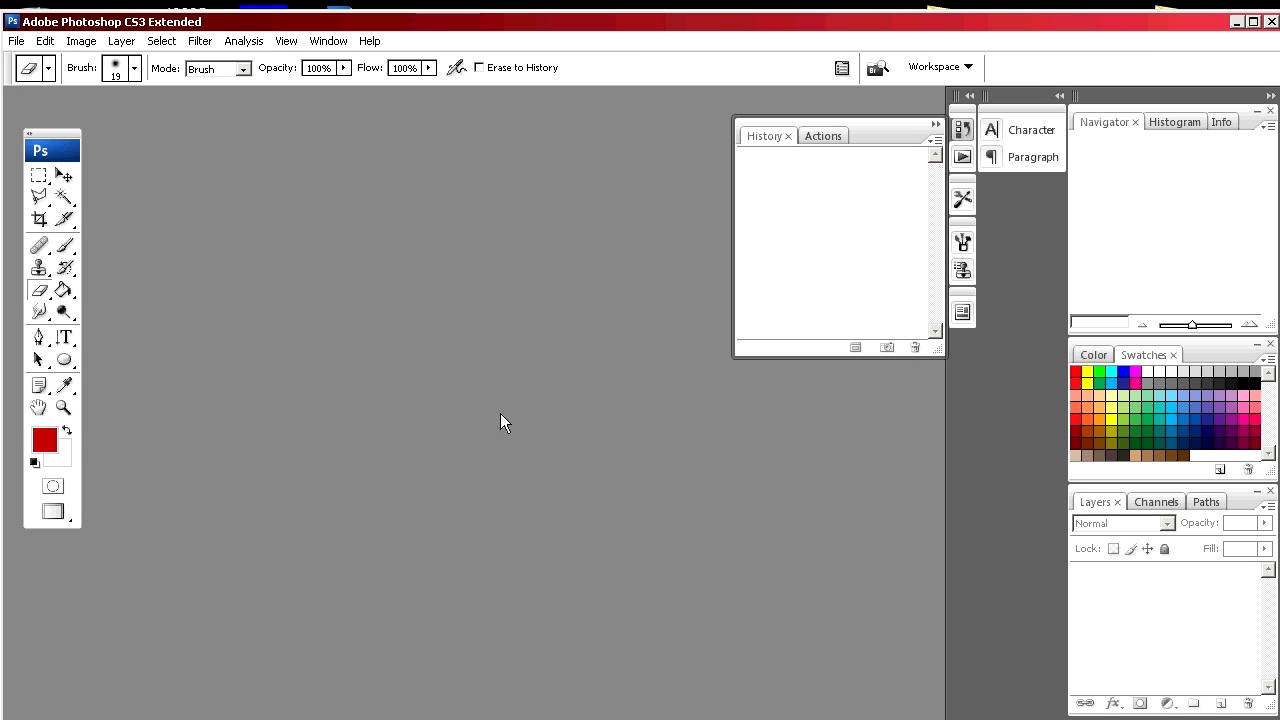
Create a new document in CMYK colour mode with 300 pixels/inch resolution
{"action": "left_click", "coordinate": [17, 41]}
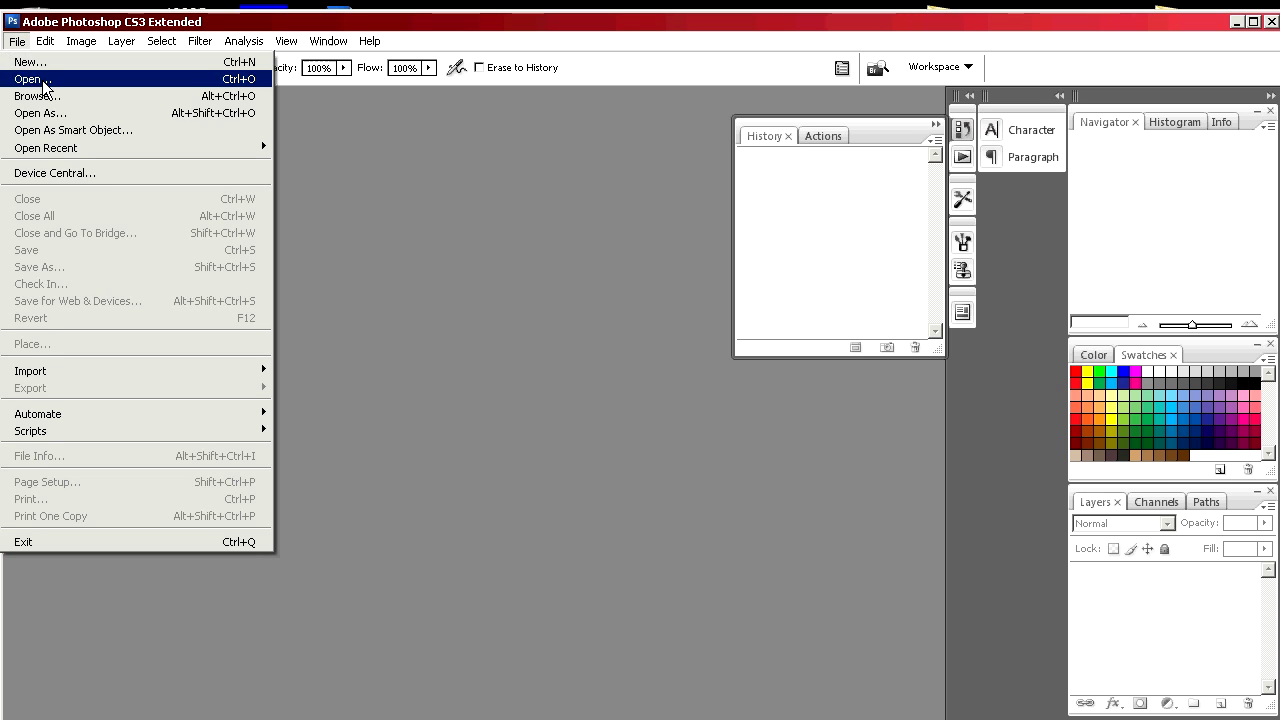
{"action": "left_click", "coordinate": [40, 63]}
{"action": "left_click_drag", "start_coordinate": [953, 238], "coordinate": [693, 232]}
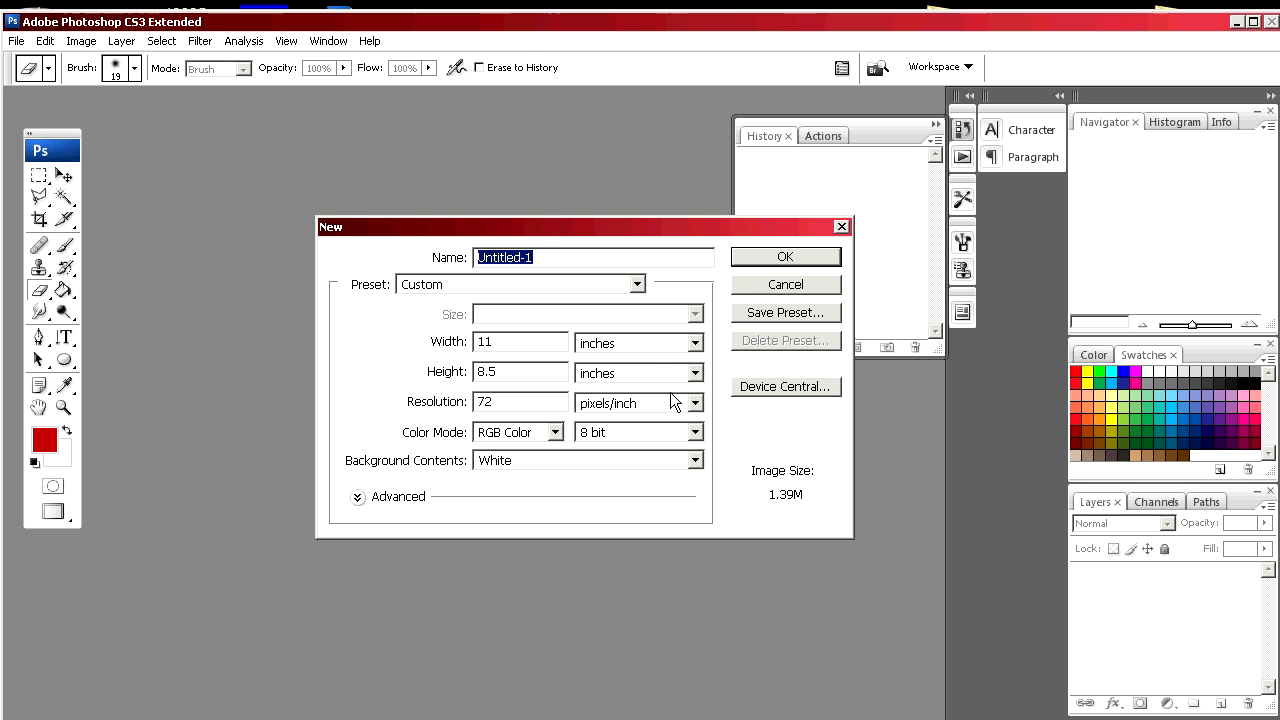
{"action": "left_click", "coordinate": [553, 433]}
{"action": "left_click", "coordinate": [506, 499]}
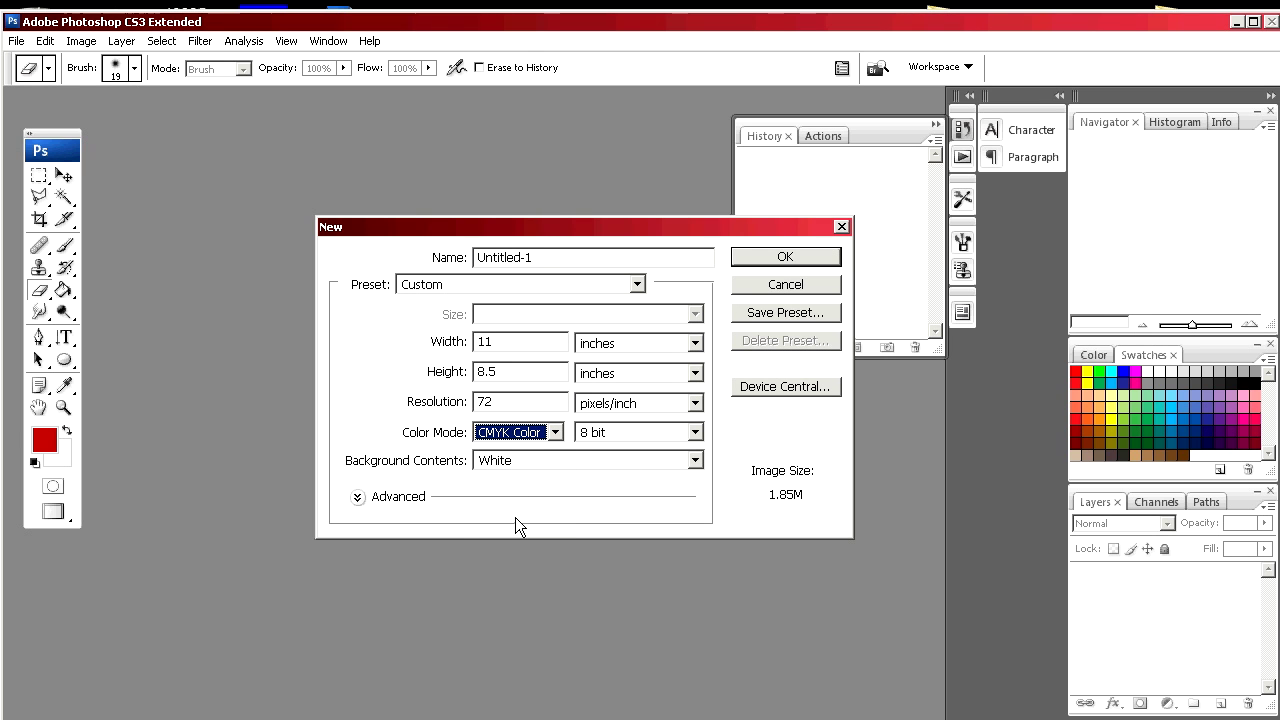
{"action": "left_click_drag", "start_coordinate": [518, 405], "coordinate": [458, 402]}
{"action": "type", "text": "300"}
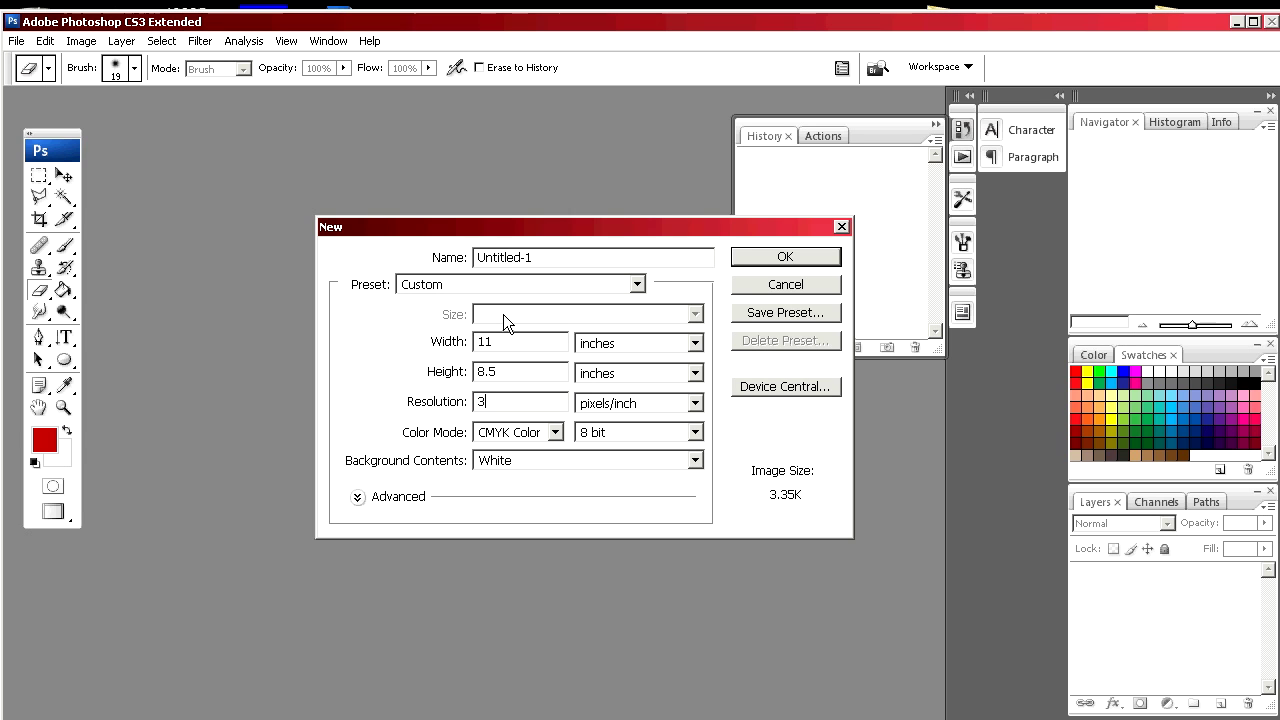
{"action": "left_click", "coordinate": [770, 257]}
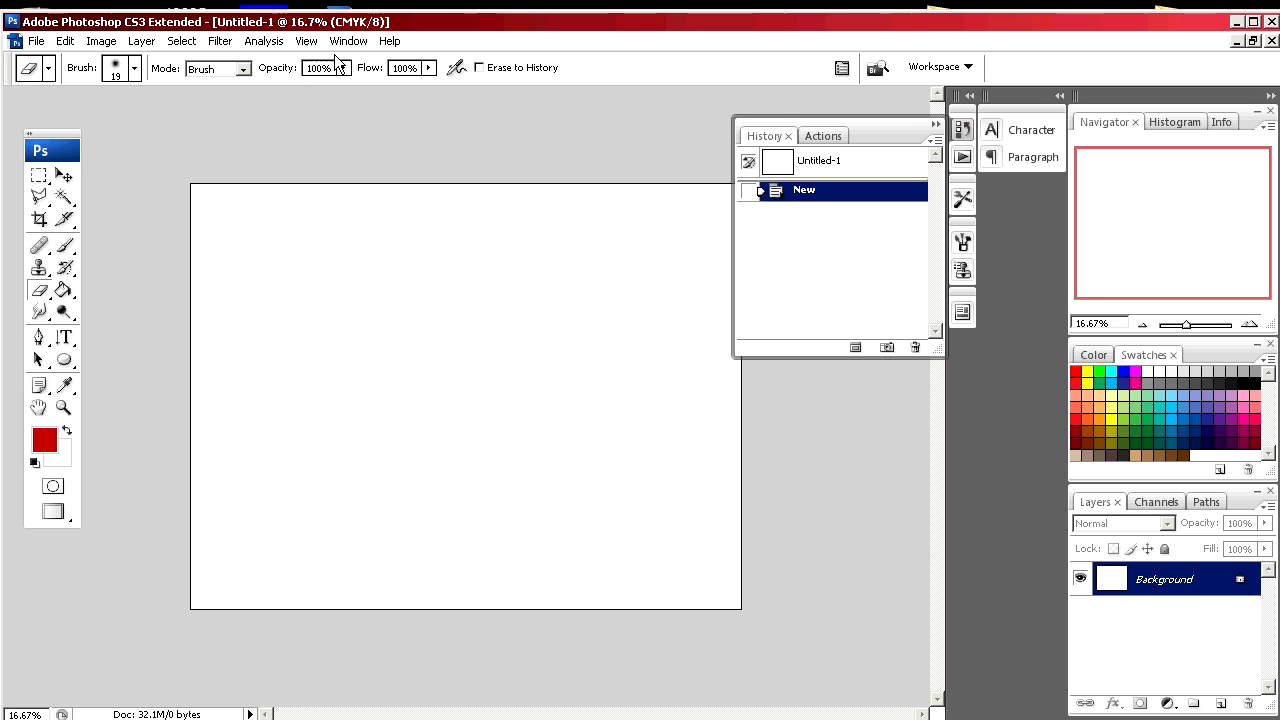
Show rulers, reset the origin to the page corner, and add a horizontal guide at 3 inches
{"action": "left_click", "coordinate": [306, 41]}
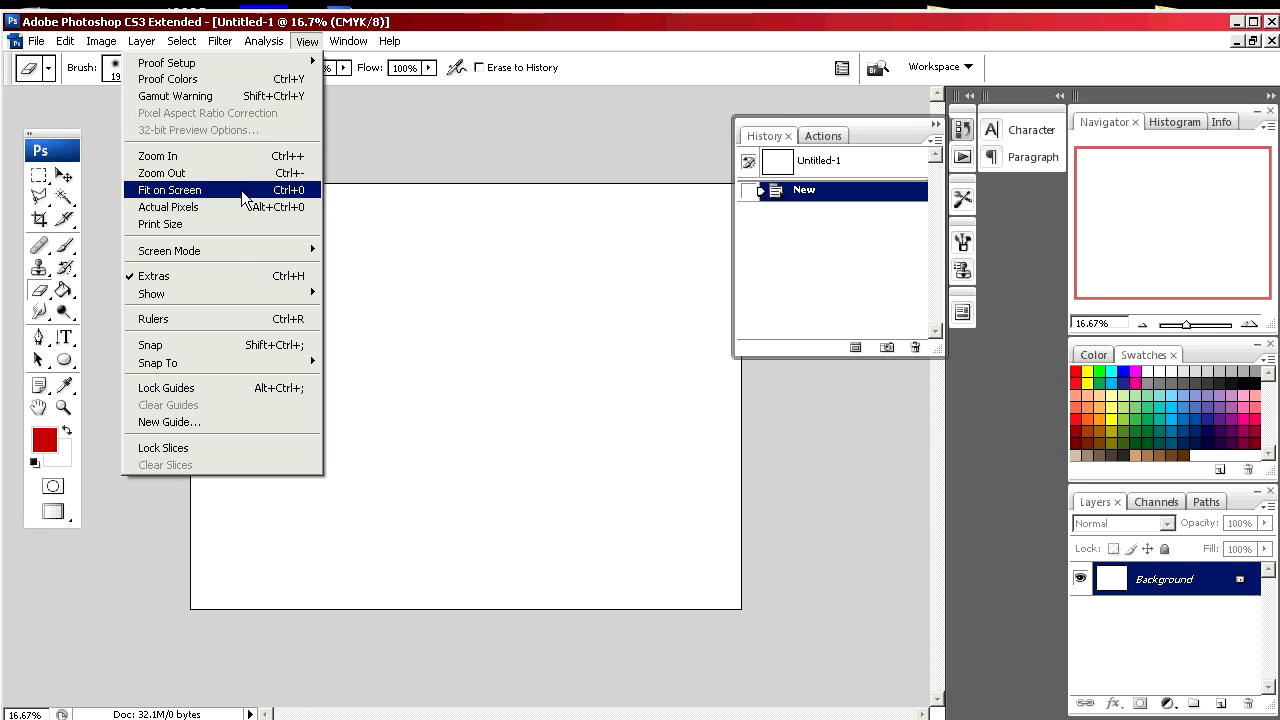
{"action": "left_click", "coordinate": [244, 318]}
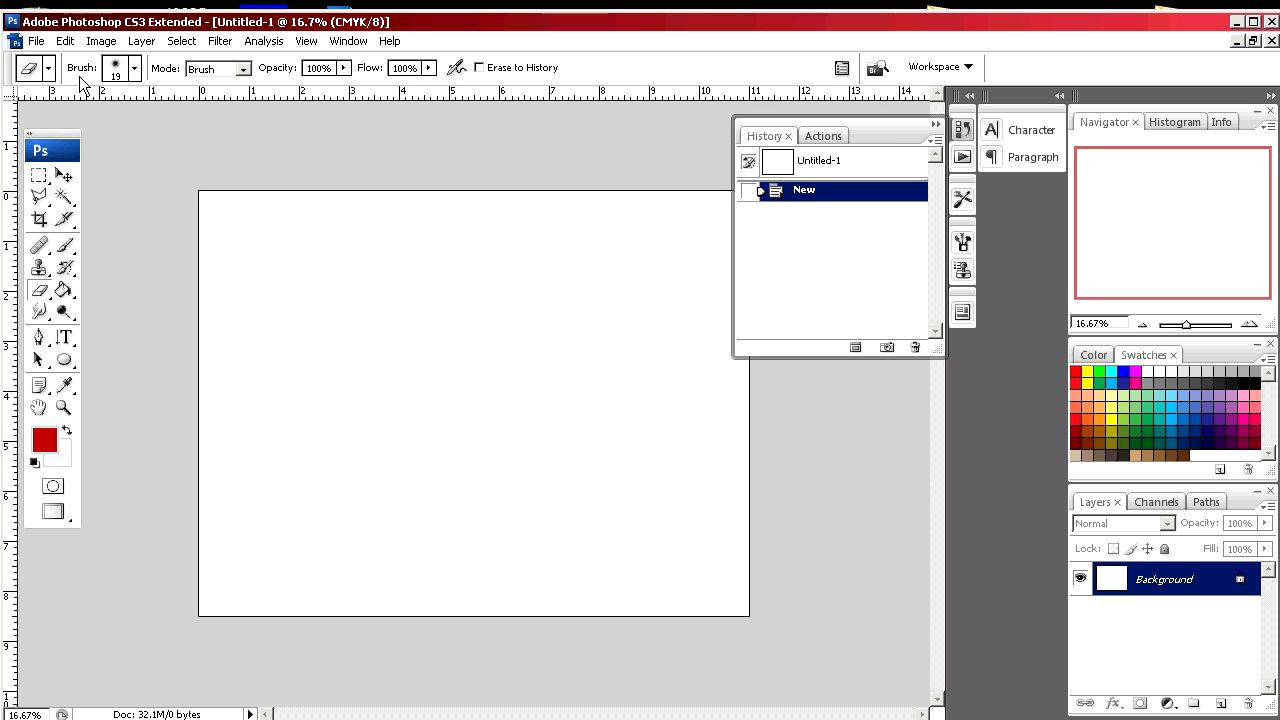
{"action": "left_click_drag", "start_coordinate": [9, 98], "coordinate": [199, 190]}
{"action": "mouse_move", "coordinate": [469, 89]}
{"action": "left_mouse_down"}
{"action": "mouse_move", "coordinate": [487, 380]}
{"action": "mouse_move", "coordinate": [486, 340]}
{"action": "left_mouse_up"}
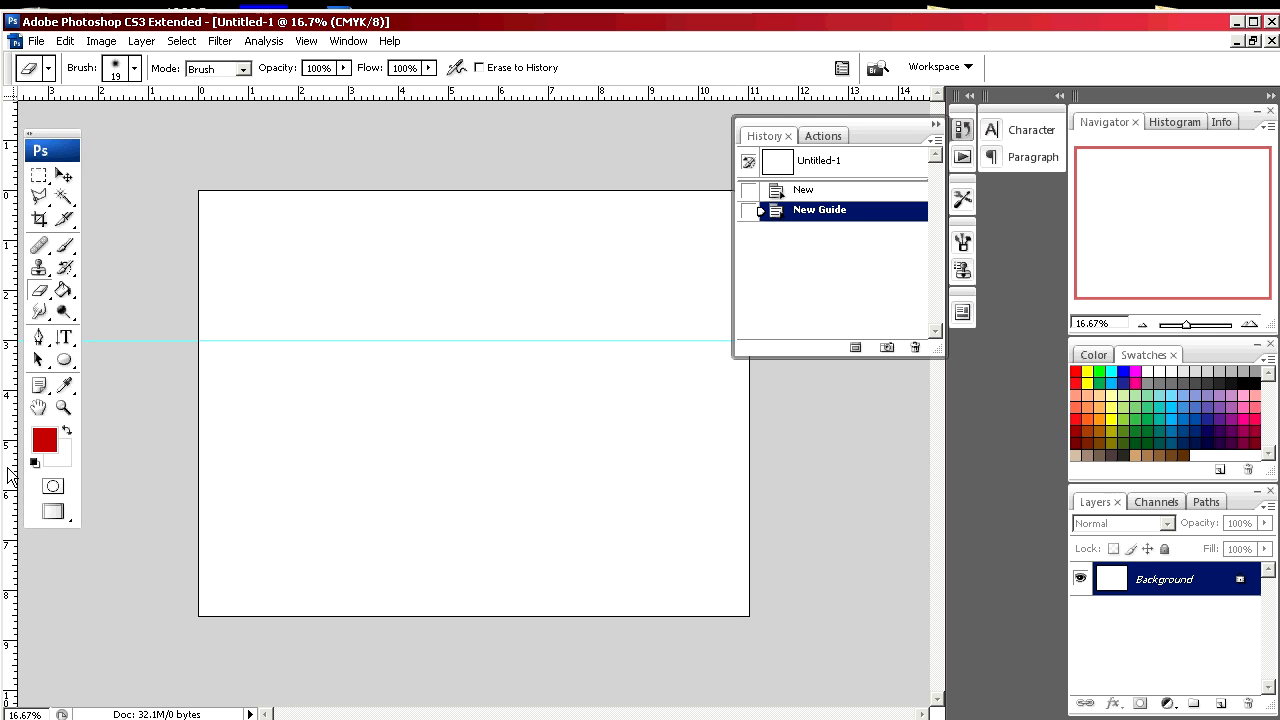
{"action": "left_click_drag", "start_coordinate": [10, 475], "coordinate": [348, 462]}
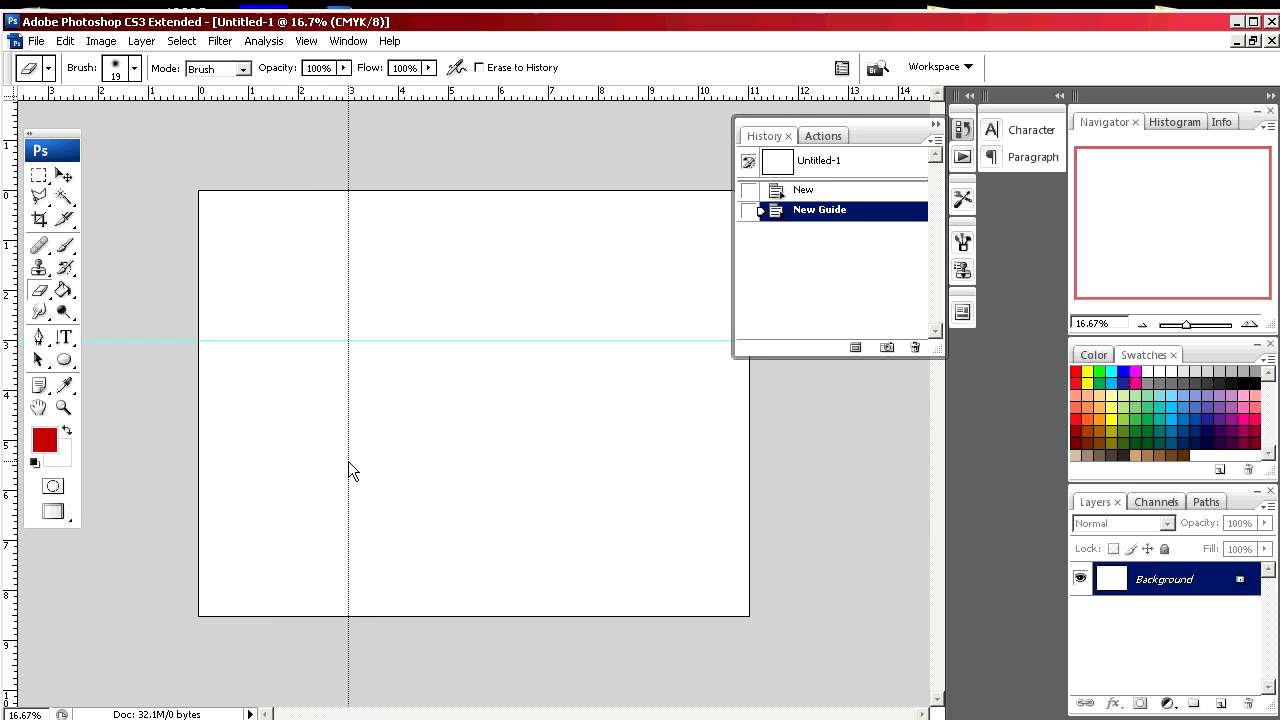
Drop the vertical guide at the 3-inch mark from the left
{"action": "left_click_drag", "start_coordinate": [348, 461], "coordinate": [348, 461]}
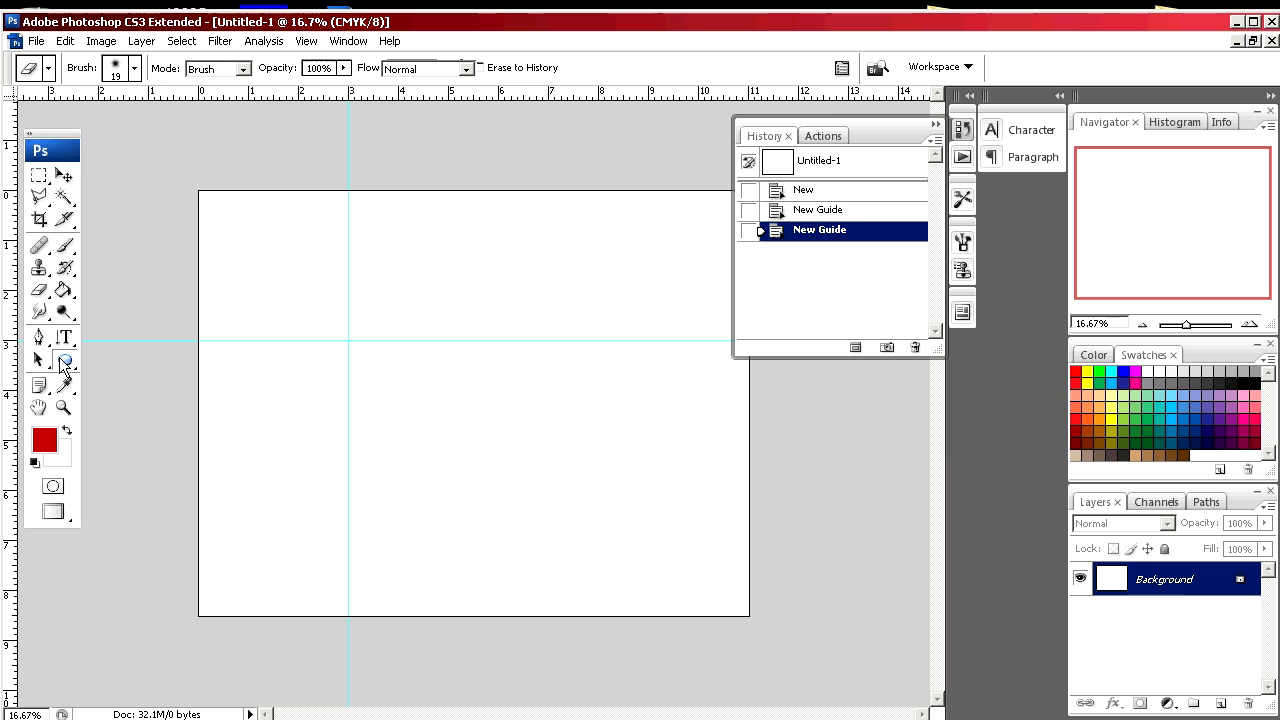
With the Rectangle Tool, draw a red square down-right from the guide crossing
{"action": "left_click", "coordinate": [65, 362]}
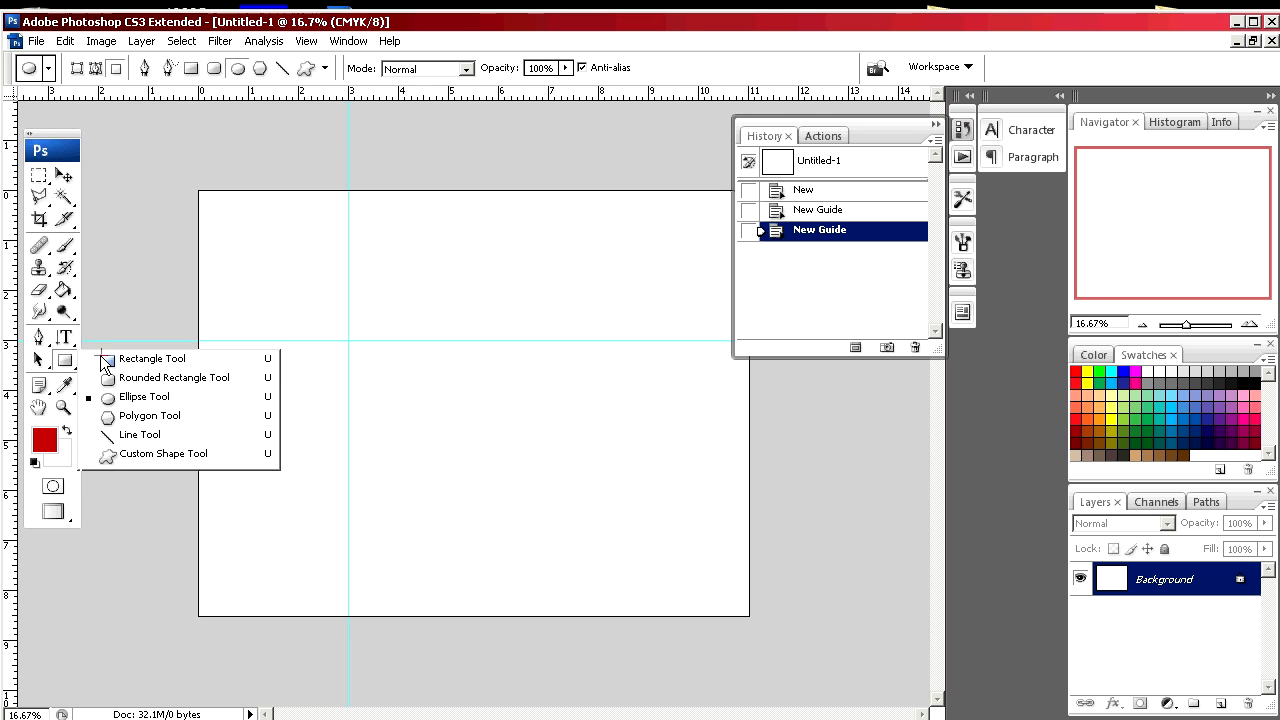
{"action": "left_click", "coordinate": [108, 361]}
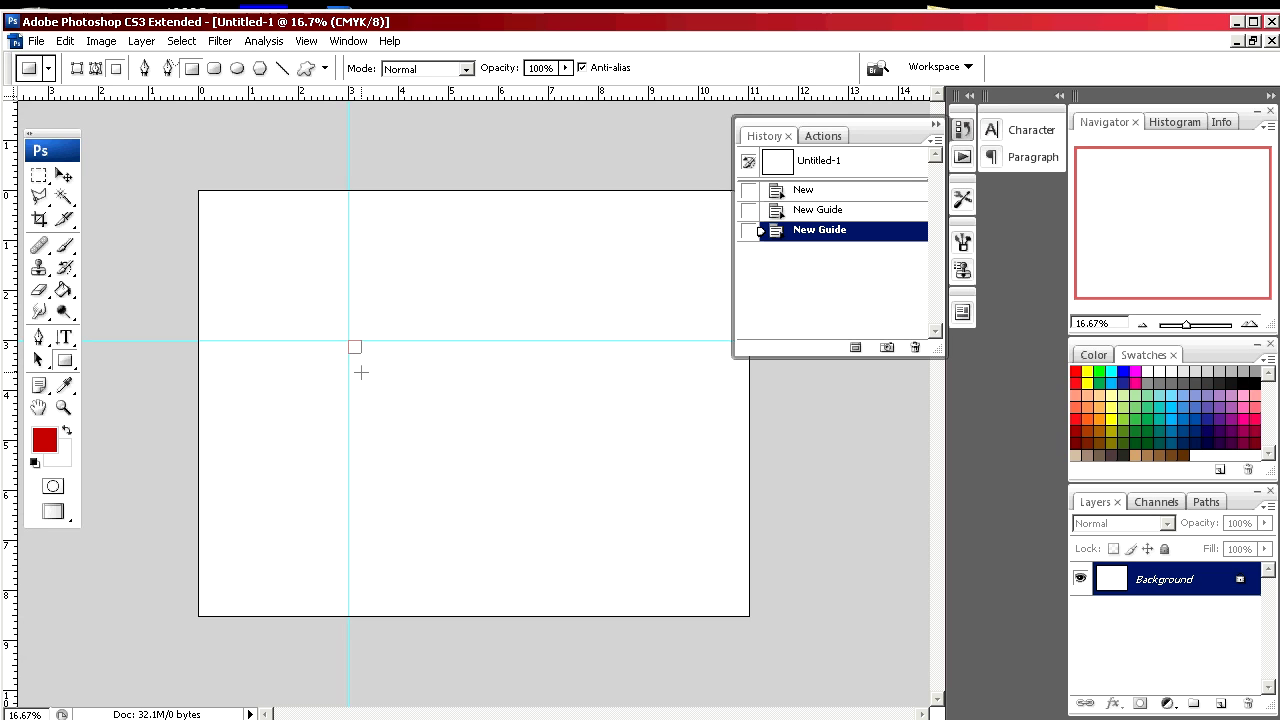
{"action": "left_click_drag", "start_coordinate": [361, 372], "coordinate": [456, 441]}
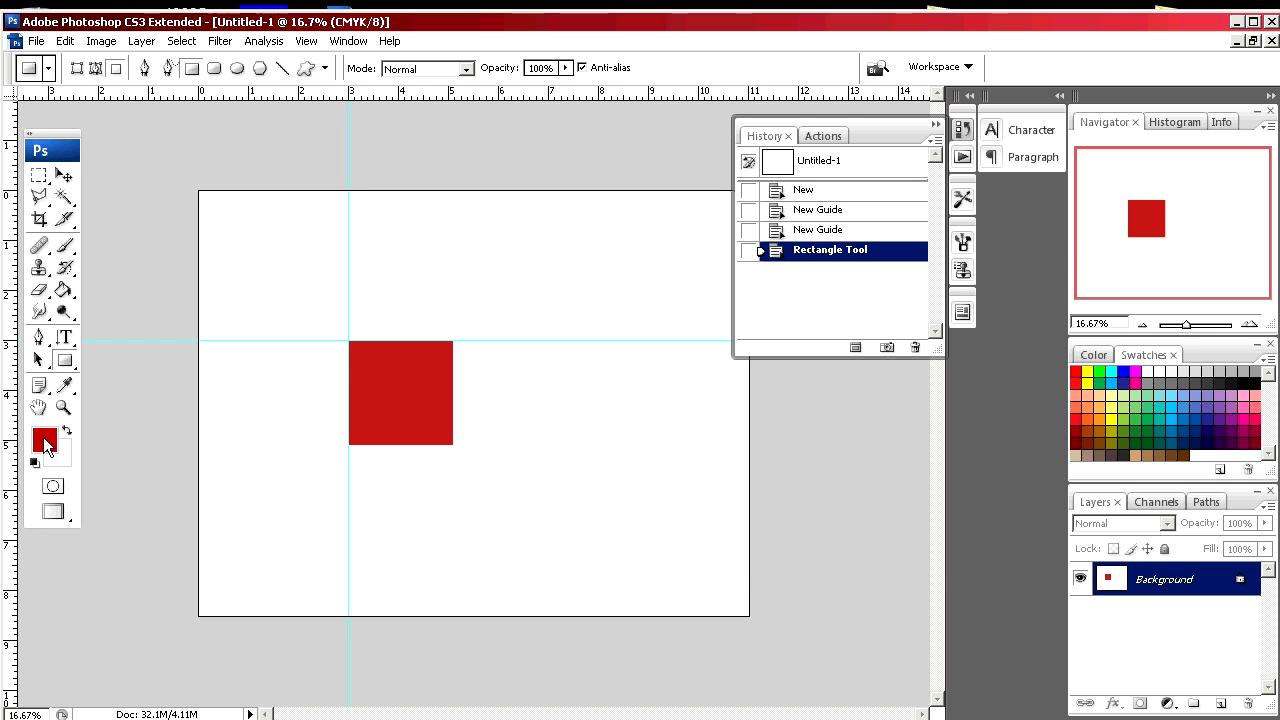
Set the foreground to near-black and draw a square ending at the guide crossing
{"action": "left_click", "coordinate": [44, 440]}
{"action": "left_click", "coordinate": [796, 486]}
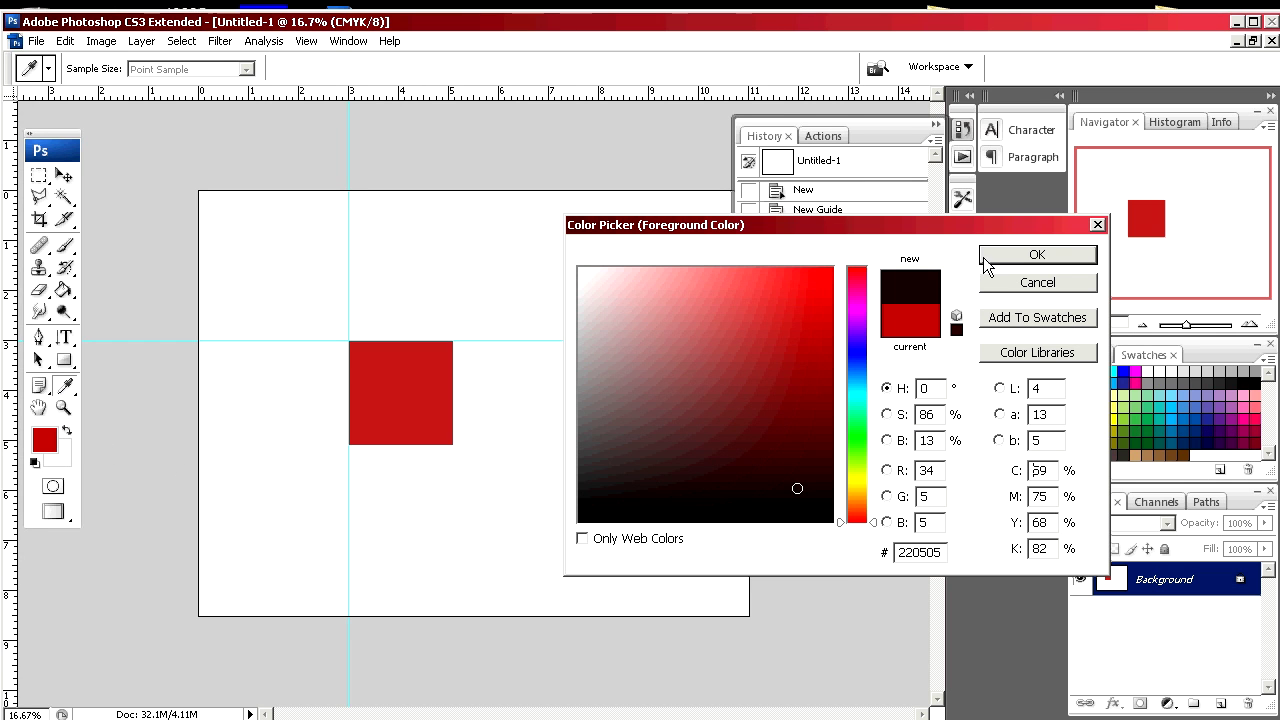
{"action": "left_click", "coordinate": [990, 256]}
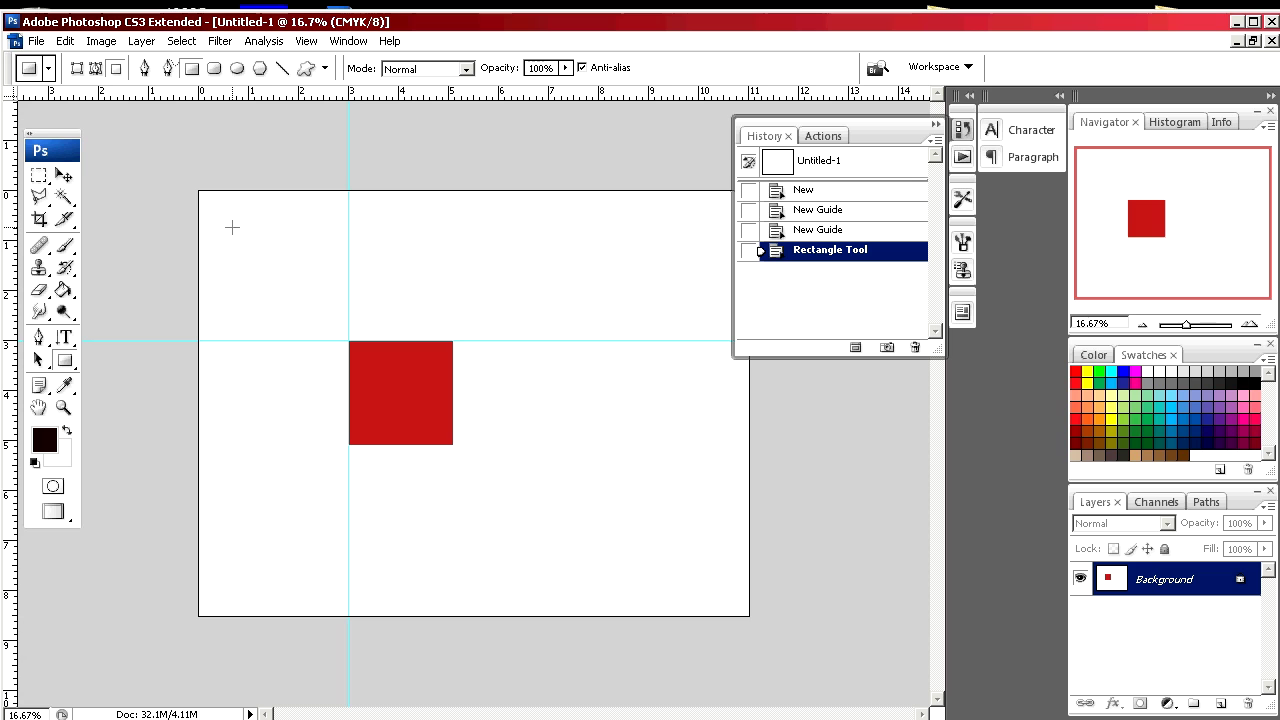
{"action": "left_click_drag", "start_coordinate": [228, 222], "coordinate": [372, 341]}
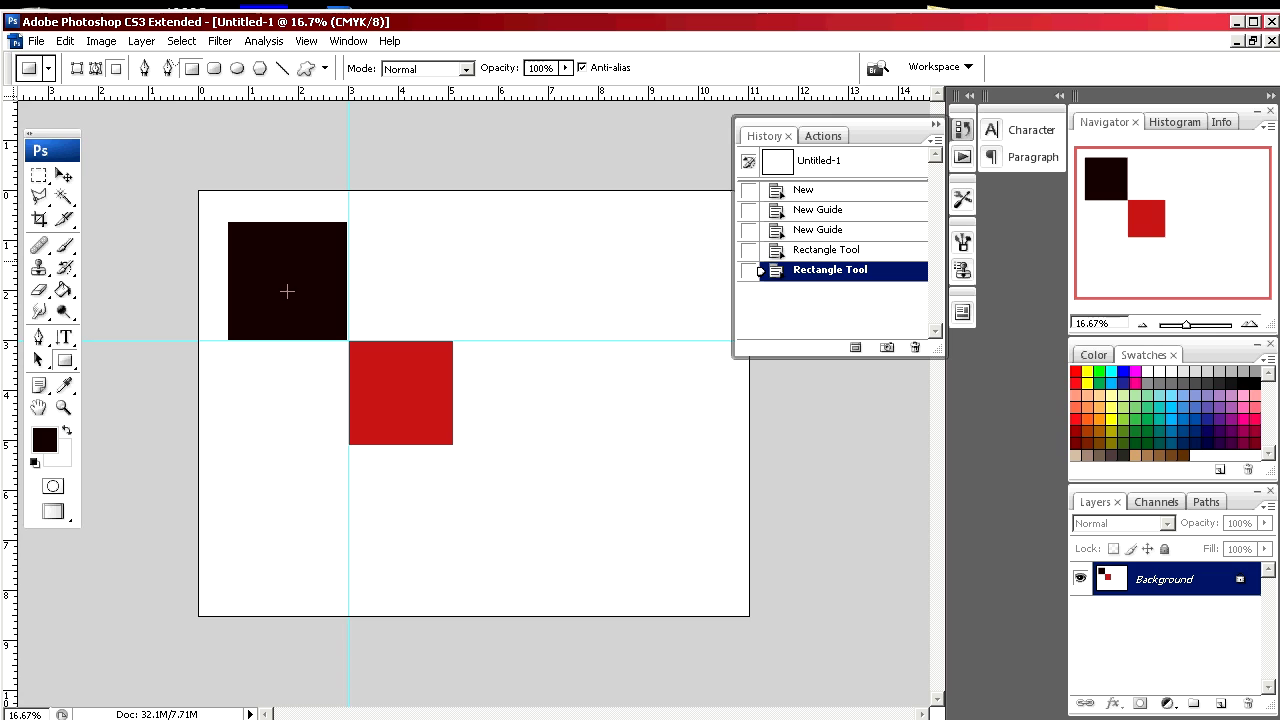
{"action": "left_click", "coordinate": [305, 42]}
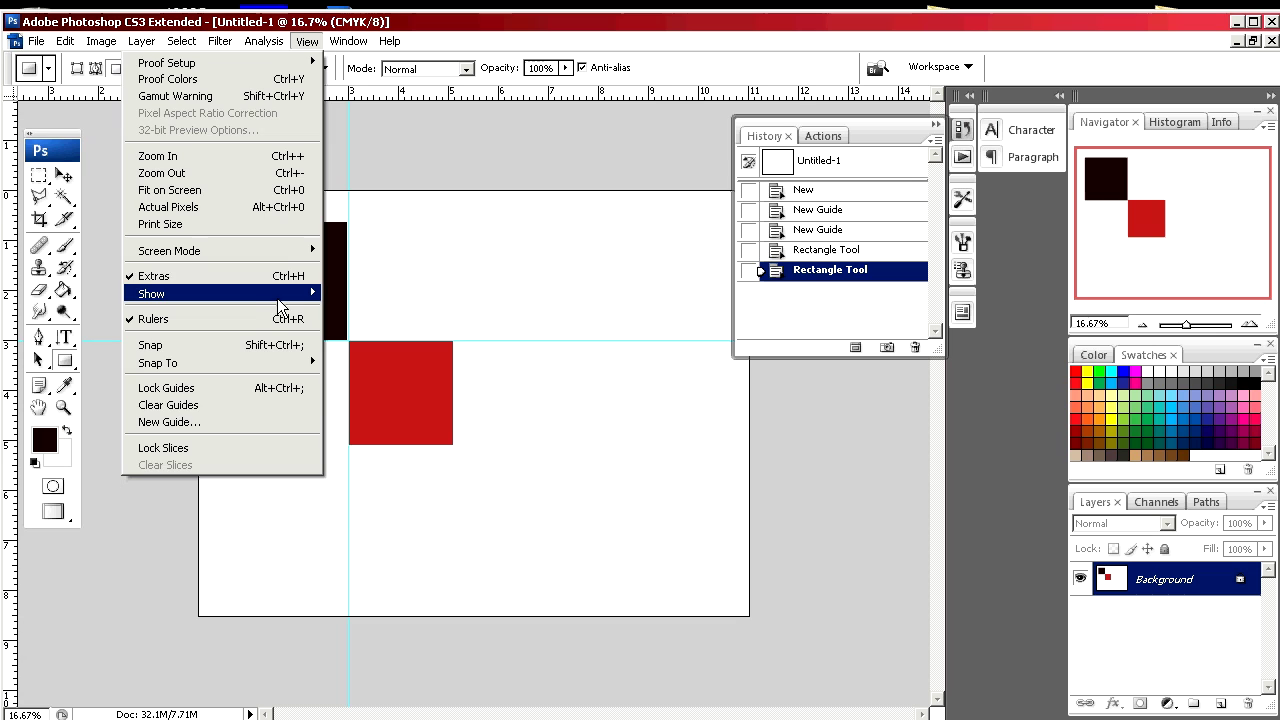
{"action": "mouse_move", "coordinate": [279, 298]}
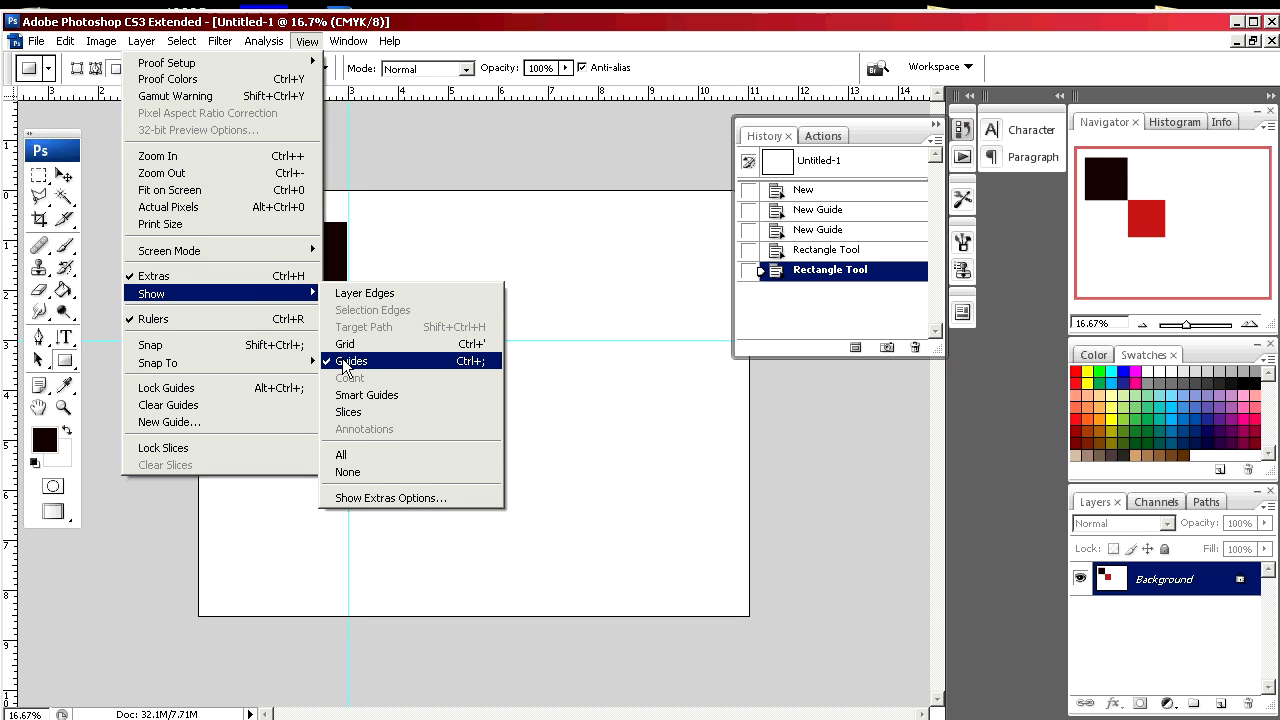
{"action": "left_click", "coordinate": [346, 362]}
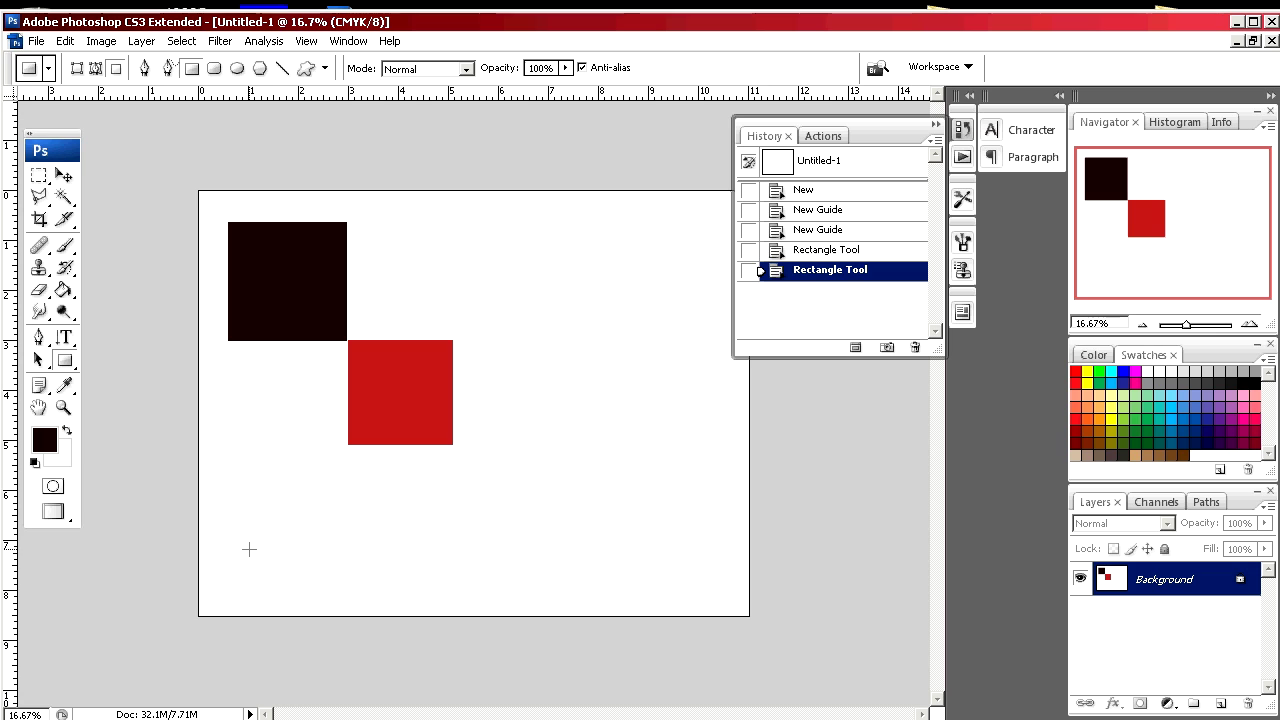
{"action": "left_click", "coordinate": [303, 40]}
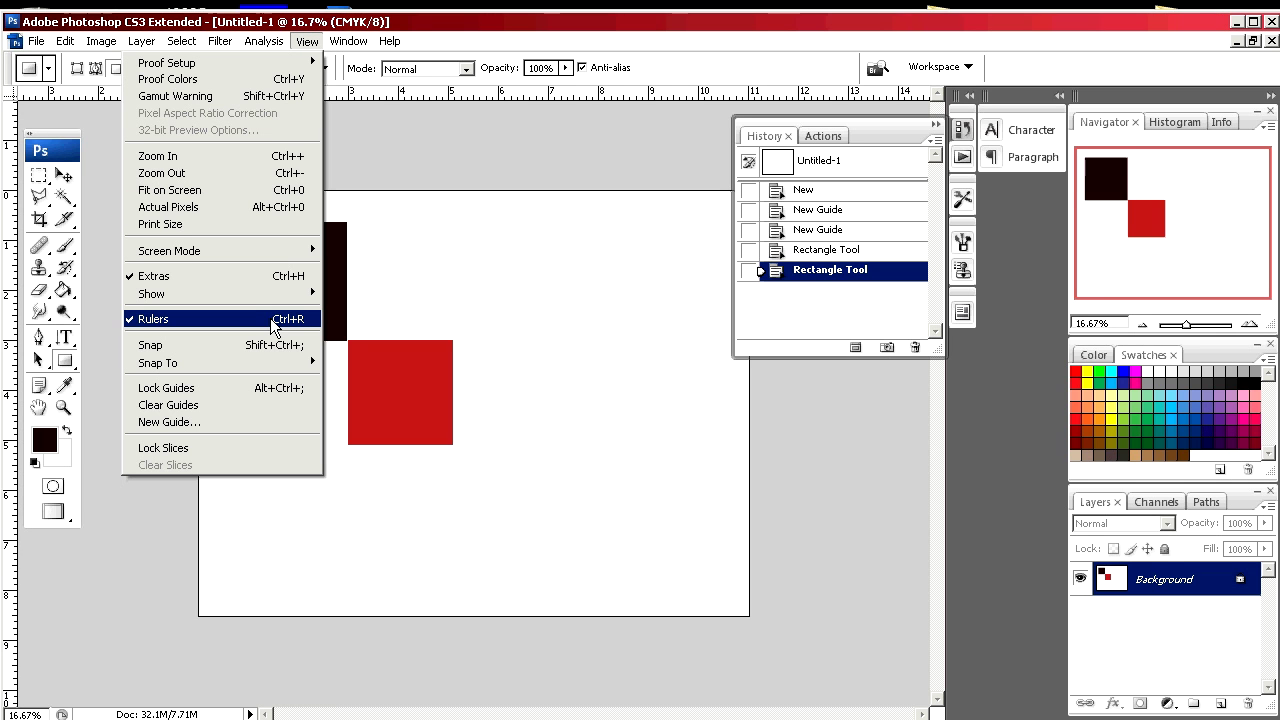